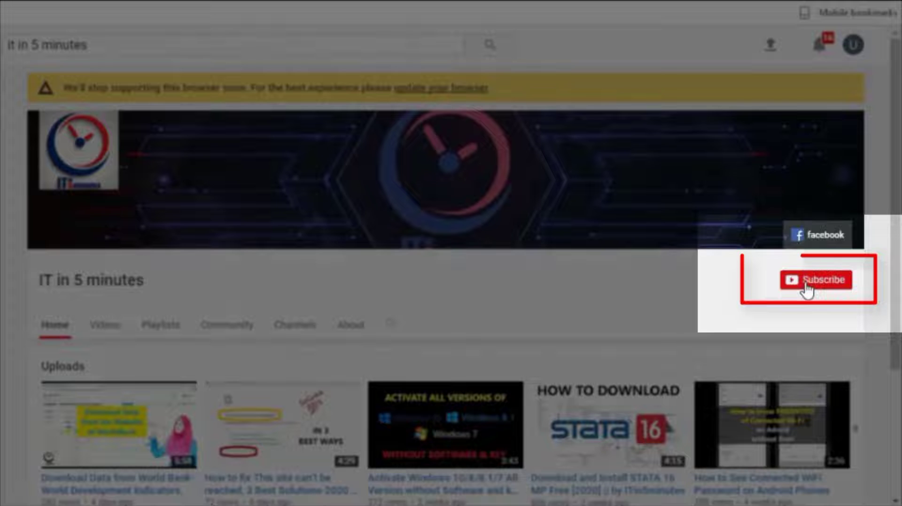
Subscribe to the IT in 5 minutes channel and set its notifications to All.
{"action": "left_click", "coordinate": [805, 285]}
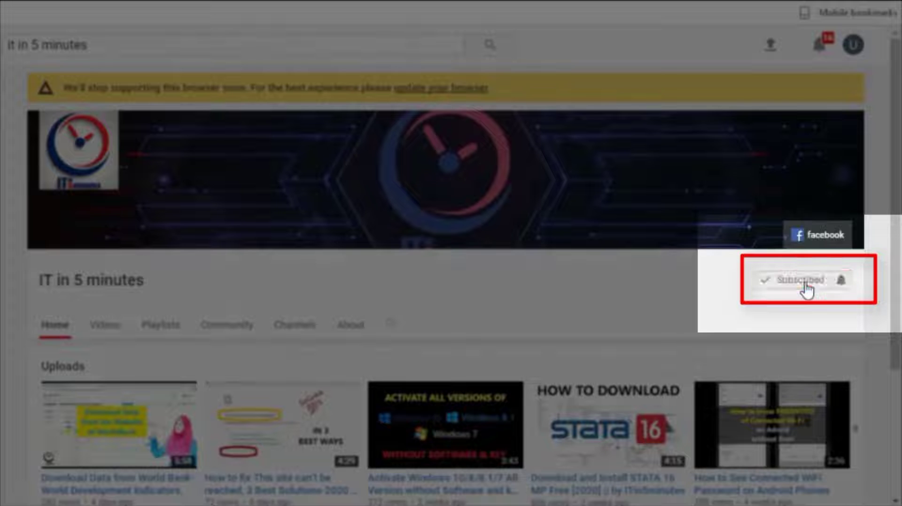
{"action": "left_click", "coordinate": [840, 282]}
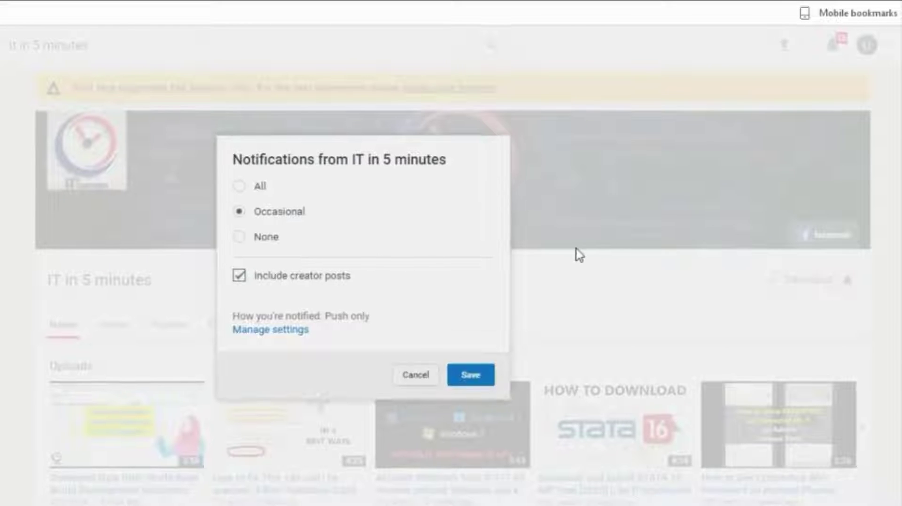
{"action": "left_click", "coordinate": [292, 190]}
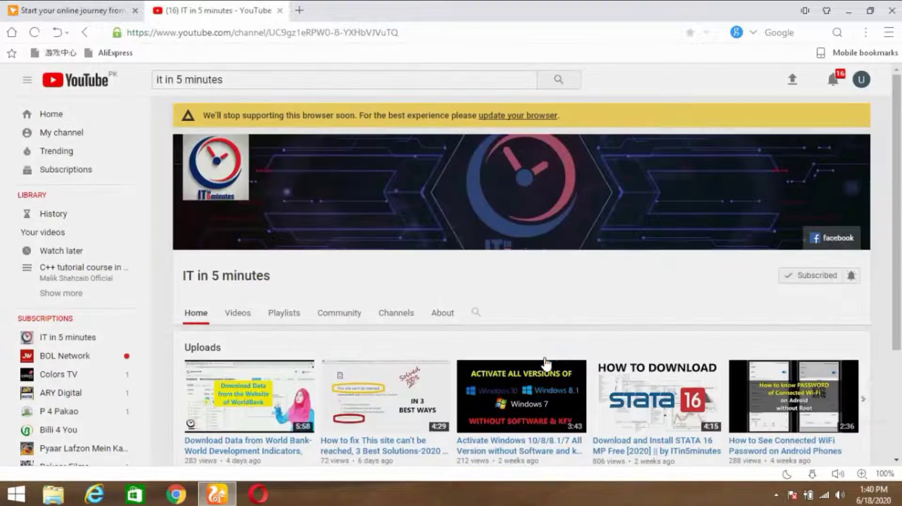
{"action": "left_click", "coordinate": [543, 356]}
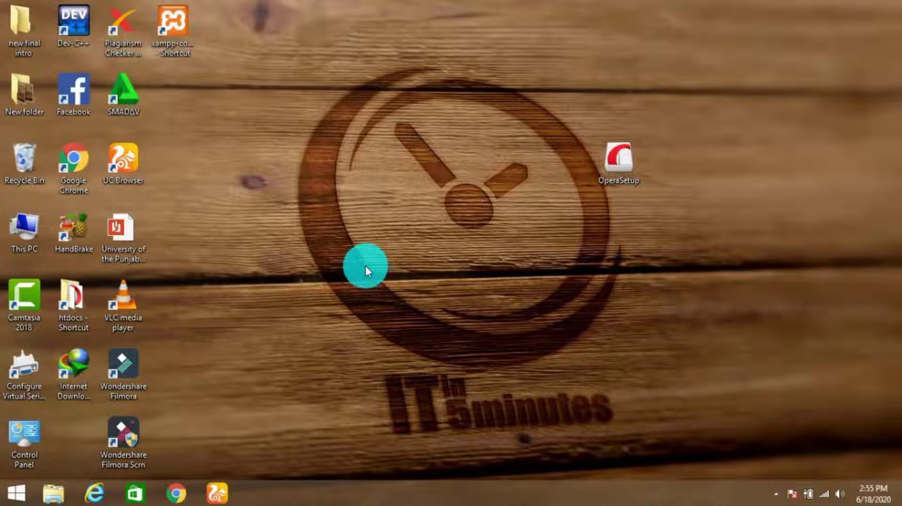
{"action": "left_click", "coordinate": [221, 498]}
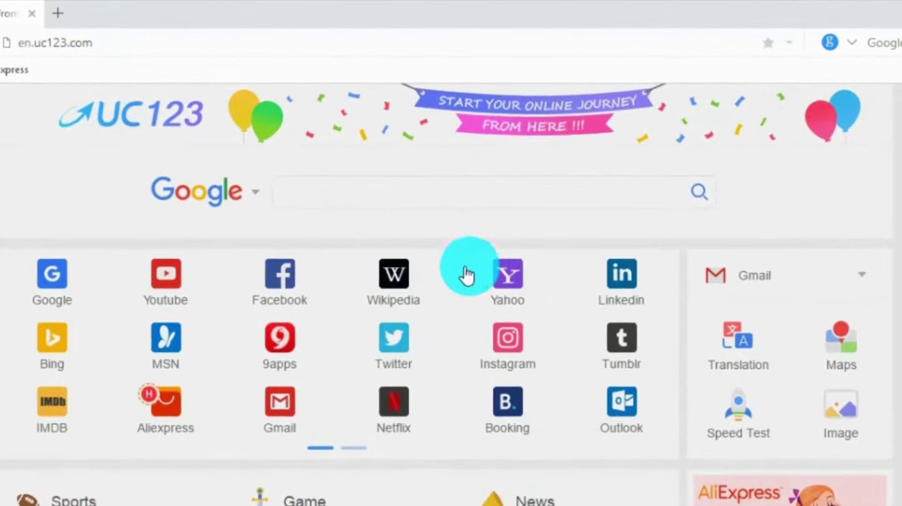
{"action": "left_click", "coordinate": [356, 189]}
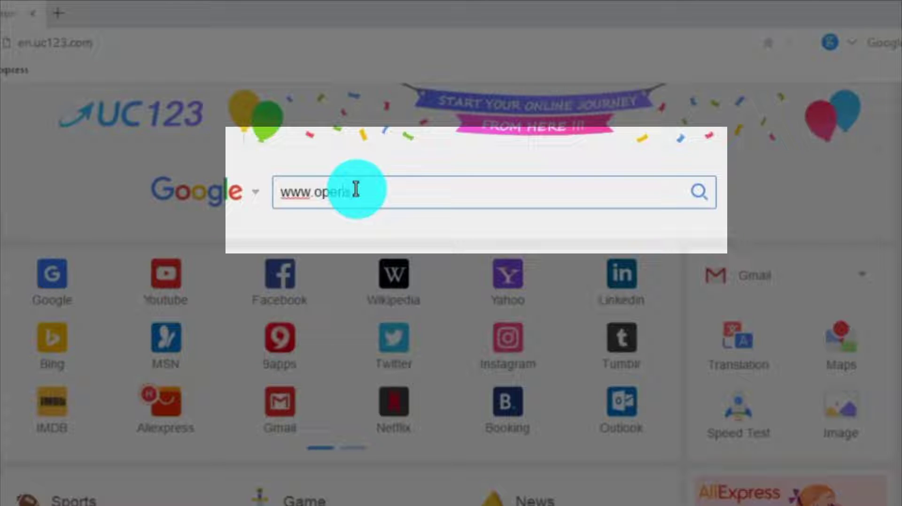
{"action": "type", "text": "www.opera.com"}
{"action": "key", "text": "Return"}
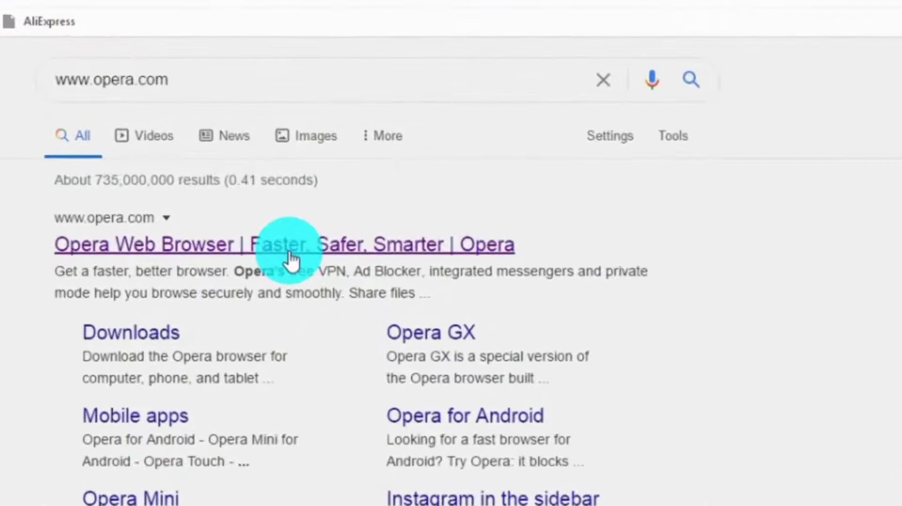
{"action": "left_click", "coordinate": [355, 254]}
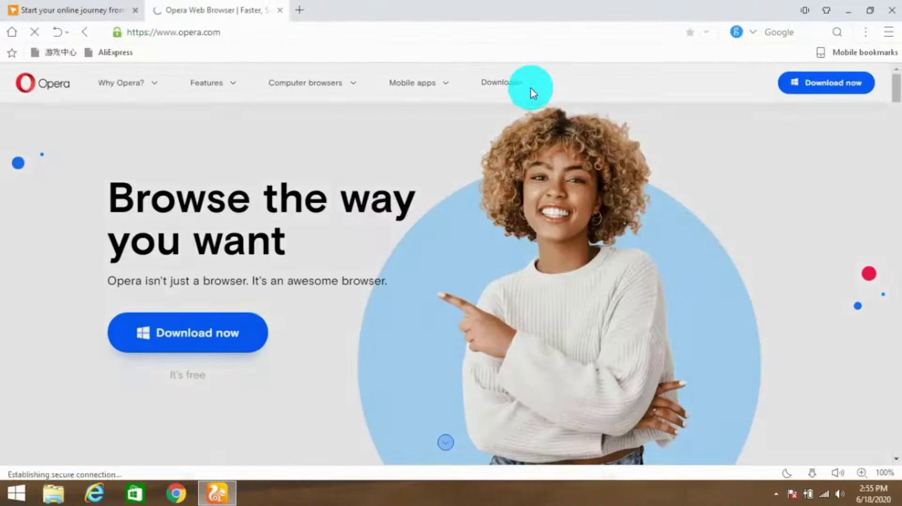
Request the Opera for Windows download, then dismiss the download dialog and minimize the browser.
{"action": "mouse_move", "coordinate": [529, 88]}
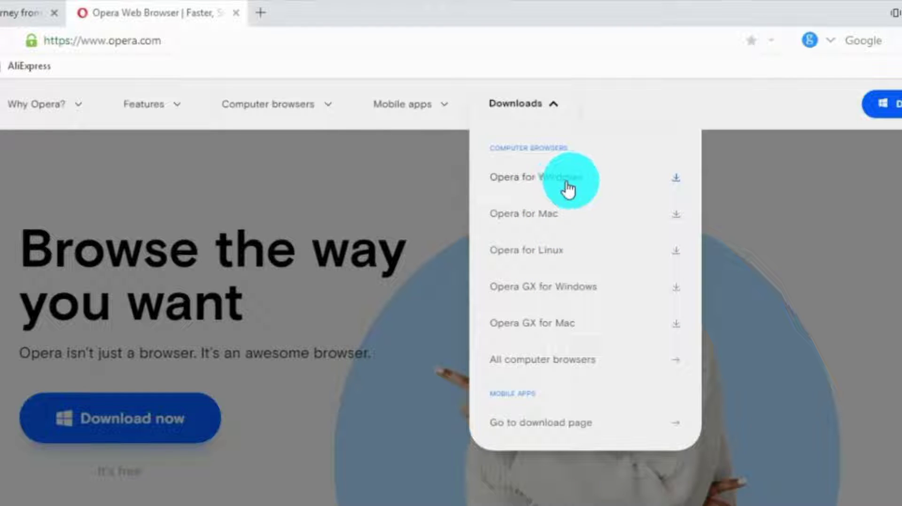
{"action": "left_click", "coordinate": [584, 188]}
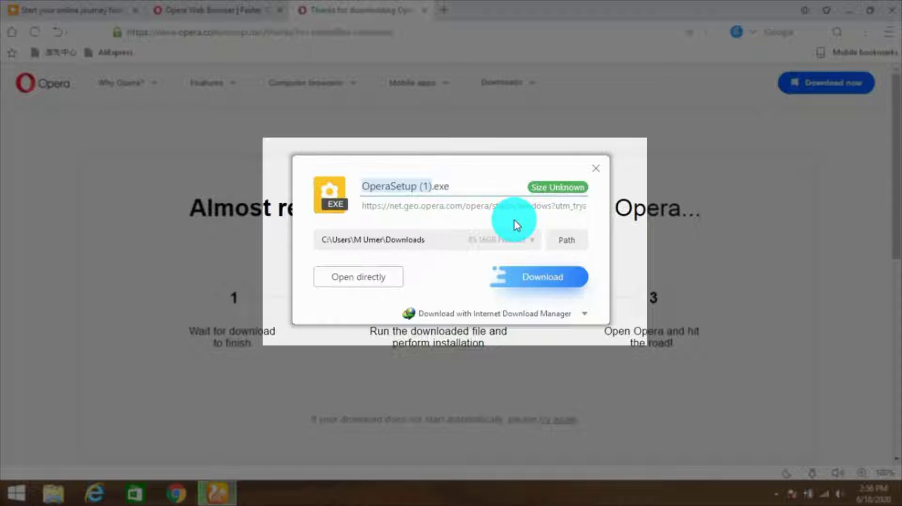
{"action": "left_click", "coordinate": [600, 175]}
{"action": "left_click", "coordinate": [846, 11]}
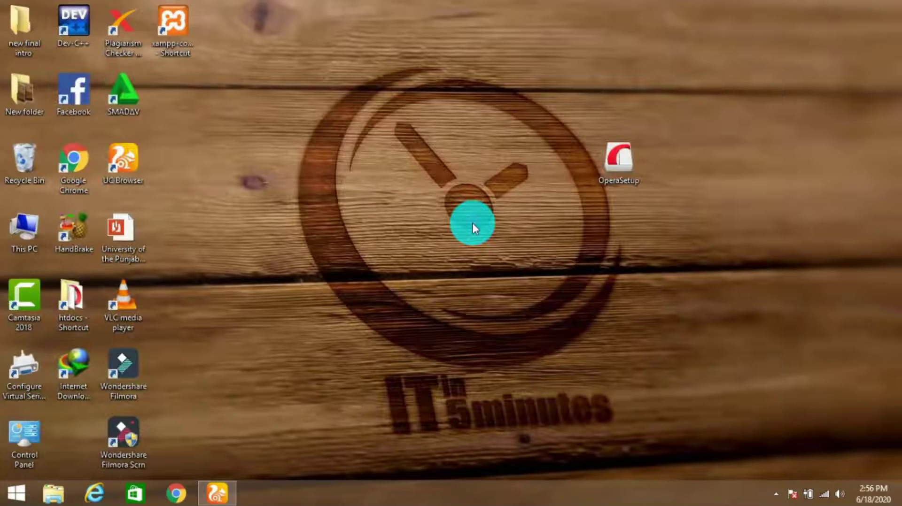
Run OperaSetup from the desktop as administrator and install Opera.
{"action": "right_click", "coordinate": [622, 162]}
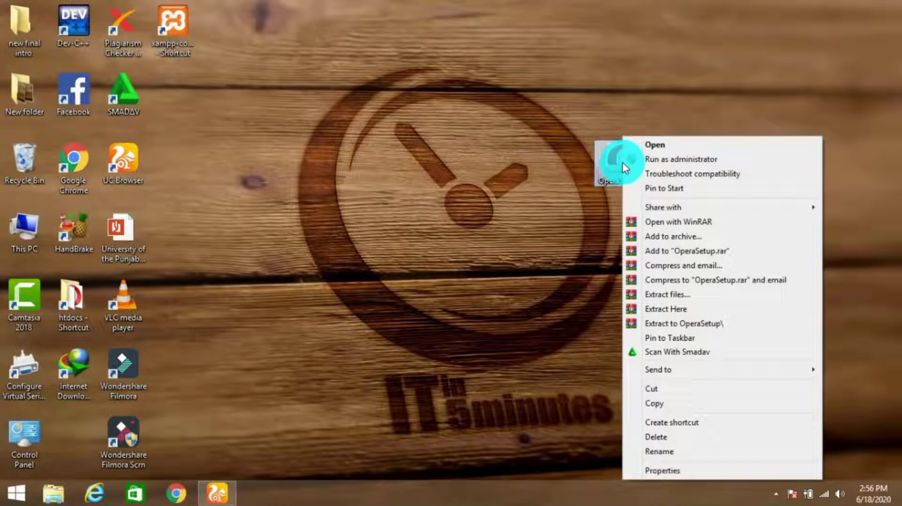
{"action": "left_click", "coordinate": [664, 160]}
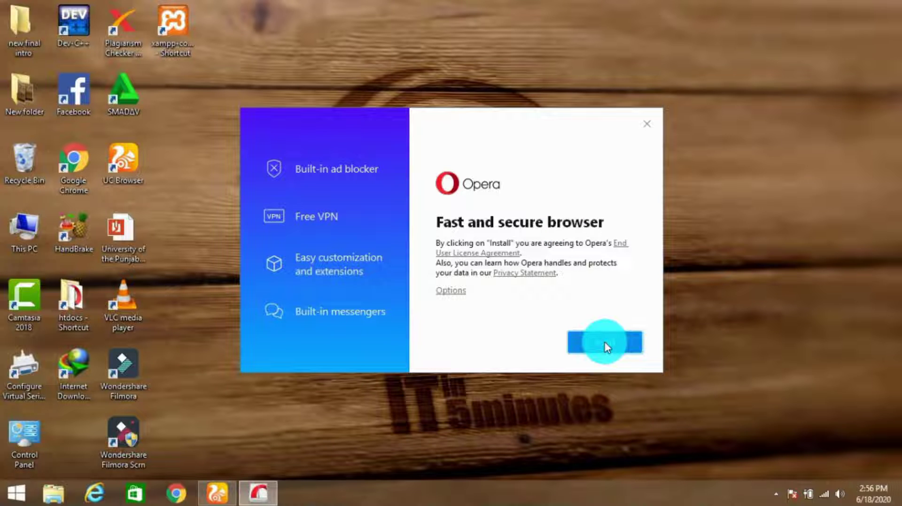
{"action": "left_click", "coordinate": [604, 343]}
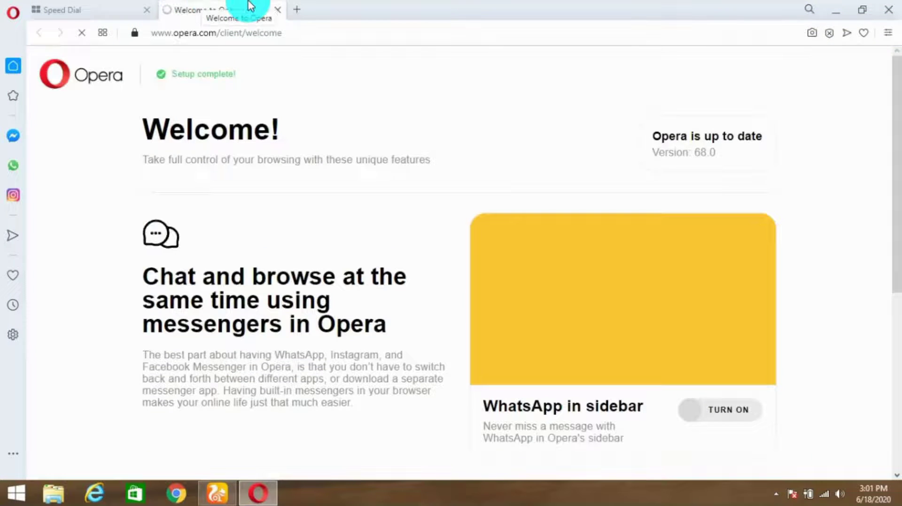
Close Opera's welcome page, search for "my ip location" and open the whatismyipaddress.com result, declining its notifications.
{"action": "left_click", "coordinate": [278, 10]}
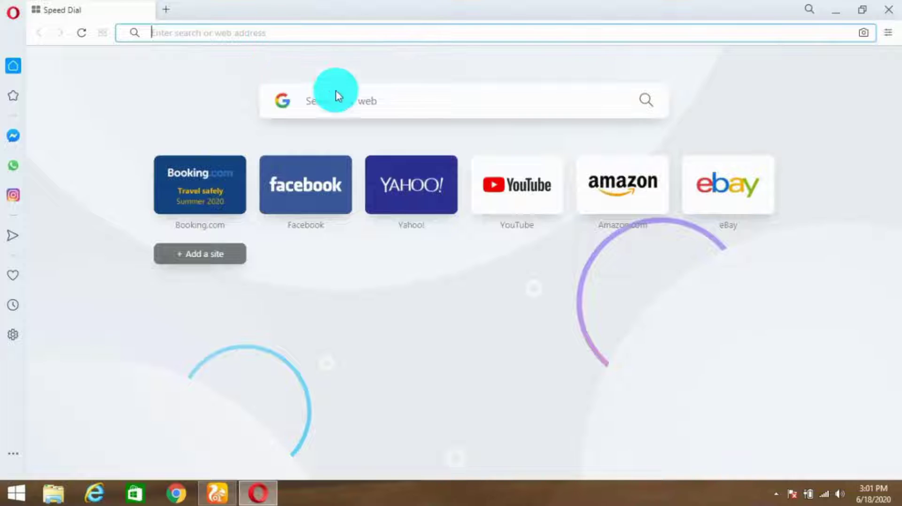
{"action": "left_click", "coordinate": [371, 105]}
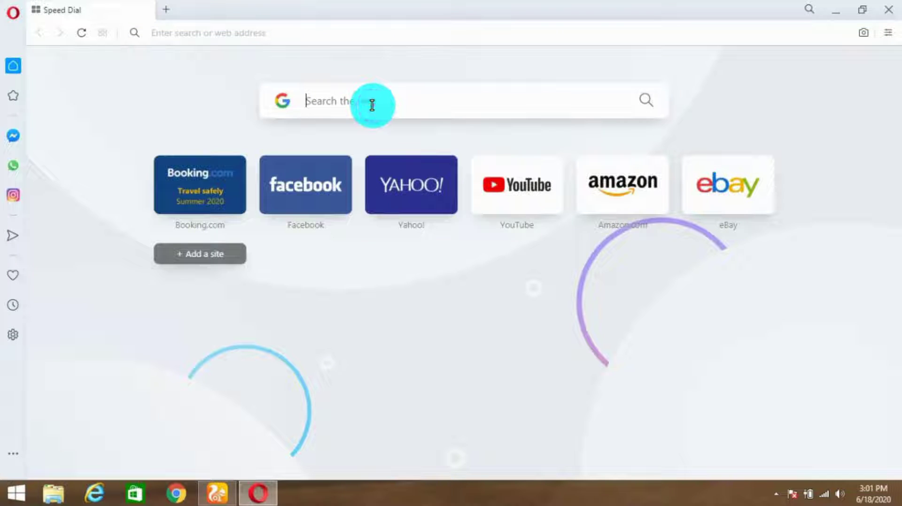
{"action": "type", "text": "m"}
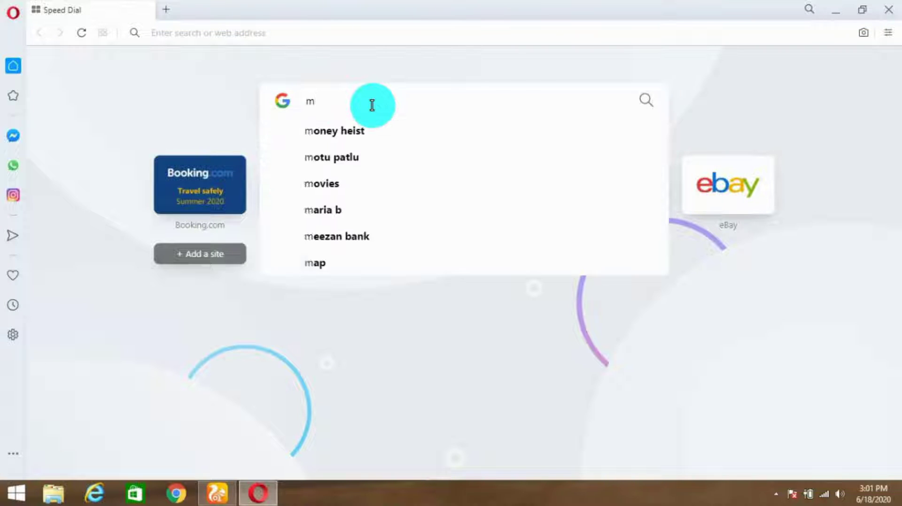
{"action": "type", "text": "y"}
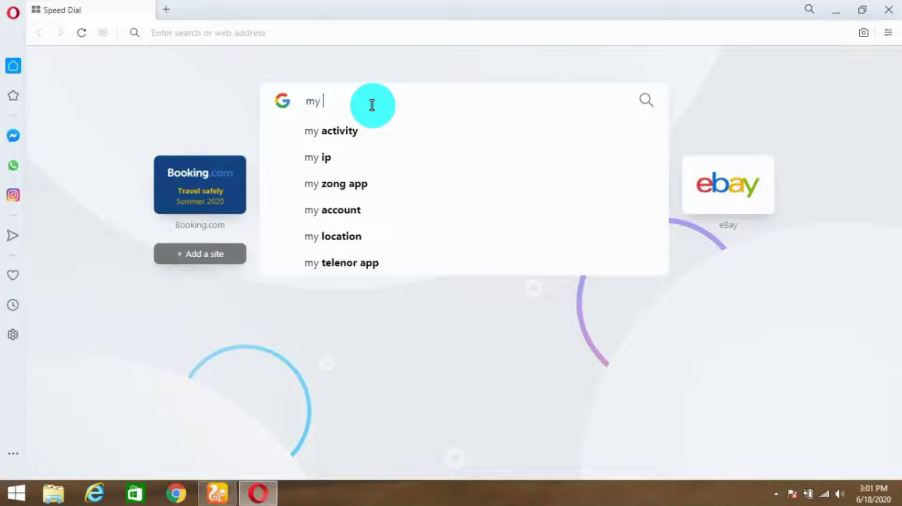
{"action": "type", "text": " ip lo"}
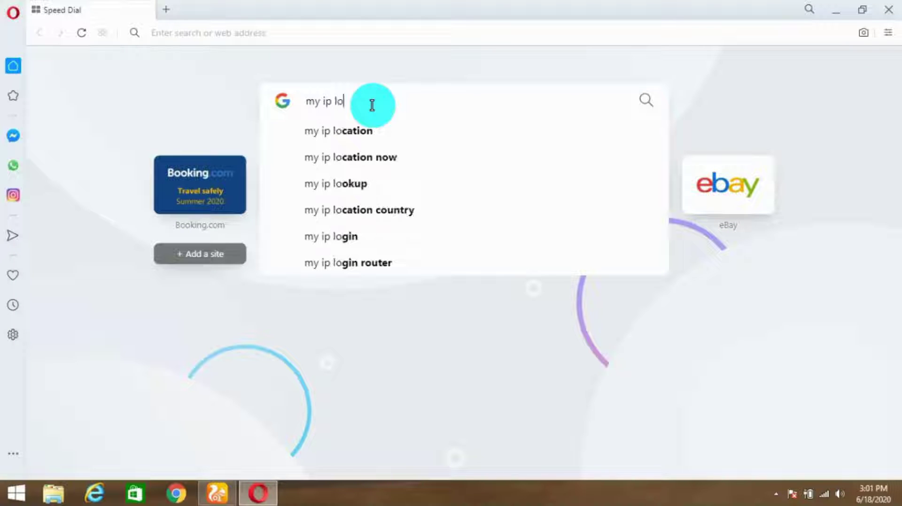
{"action": "left_click", "coordinate": [372, 131]}
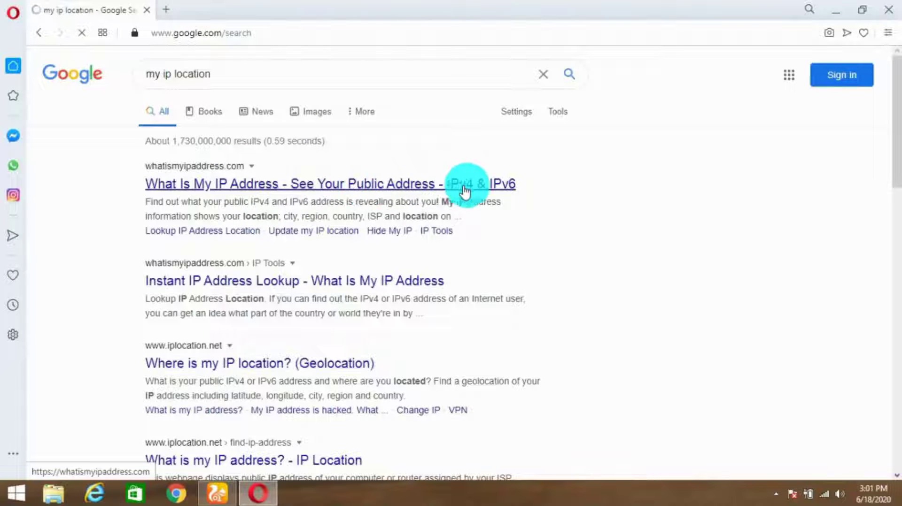
{"action": "left_click", "coordinate": [359, 190]}
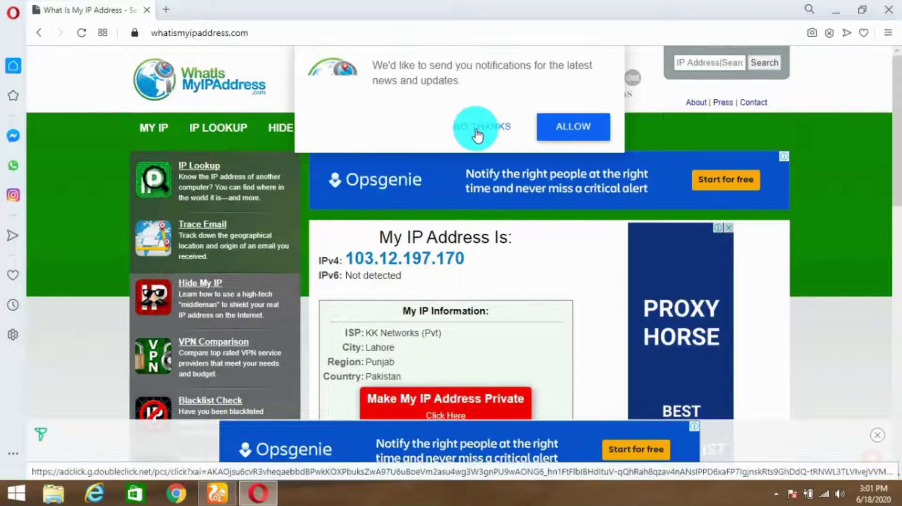
{"action": "left_click", "coordinate": [476, 129]}
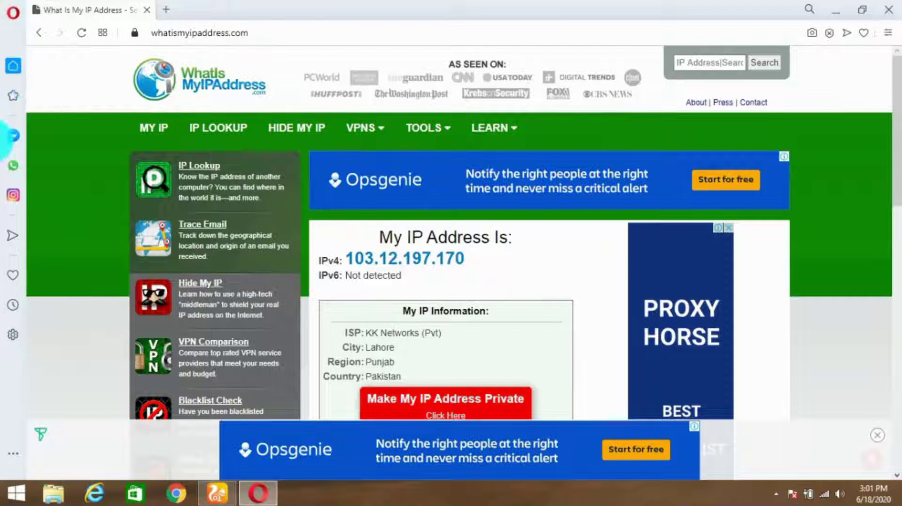
Enable the VPN in Opera's advanced settings.
{"action": "left_click", "coordinate": [13, 334]}
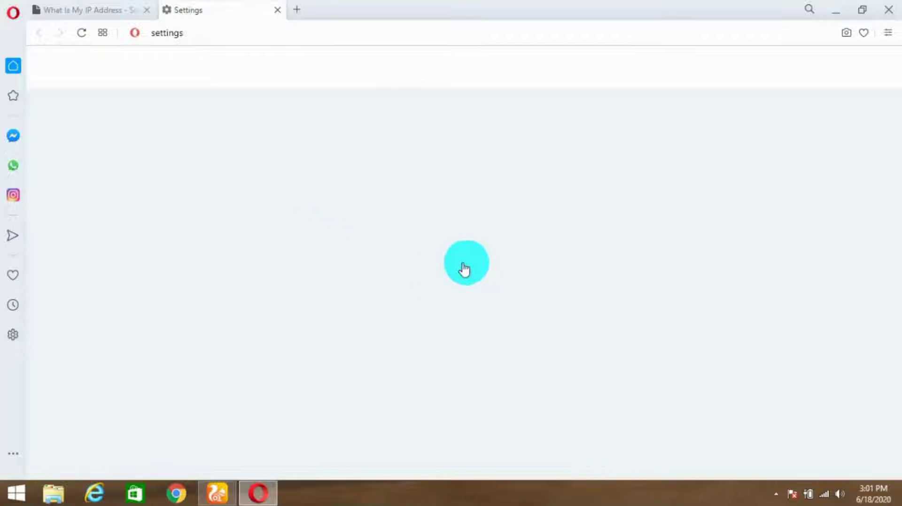
{"action": "left_click", "coordinate": [660, 252]}
{"action": "left_click_drag", "start_coordinate": [897, 148], "coordinate": [888, 479]}
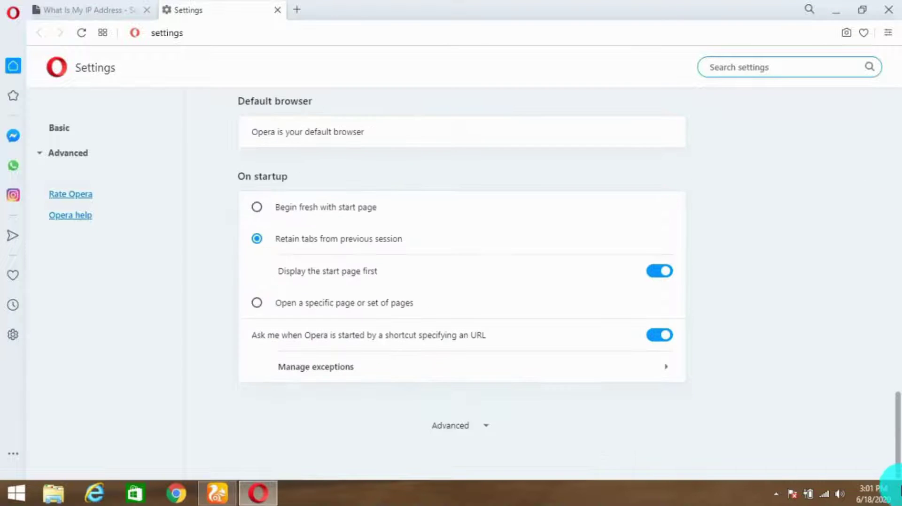
{"action": "left_click", "coordinate": [476, 429]}
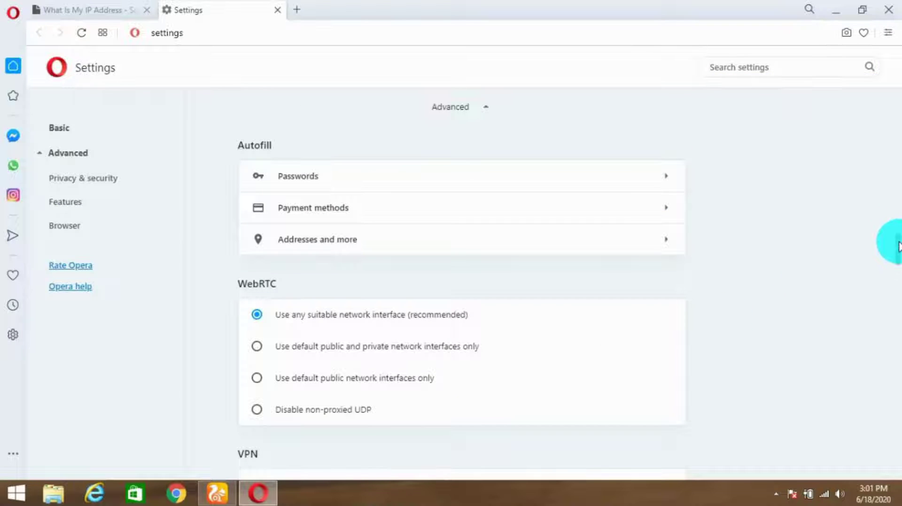
{"action": "left_click_drag", "start_coordinate": [898, 242], "coordinate": [899, 259]}
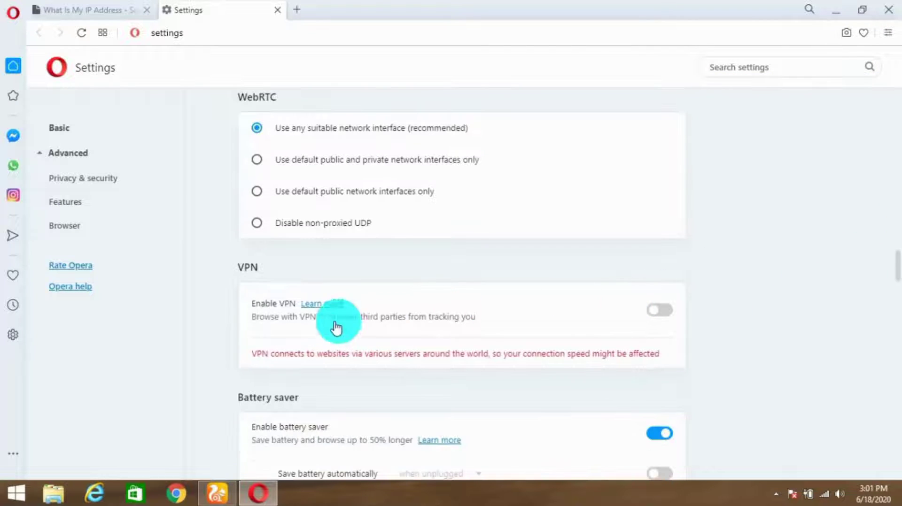
{"action": "left_click", "coordinate": [655, 313]}
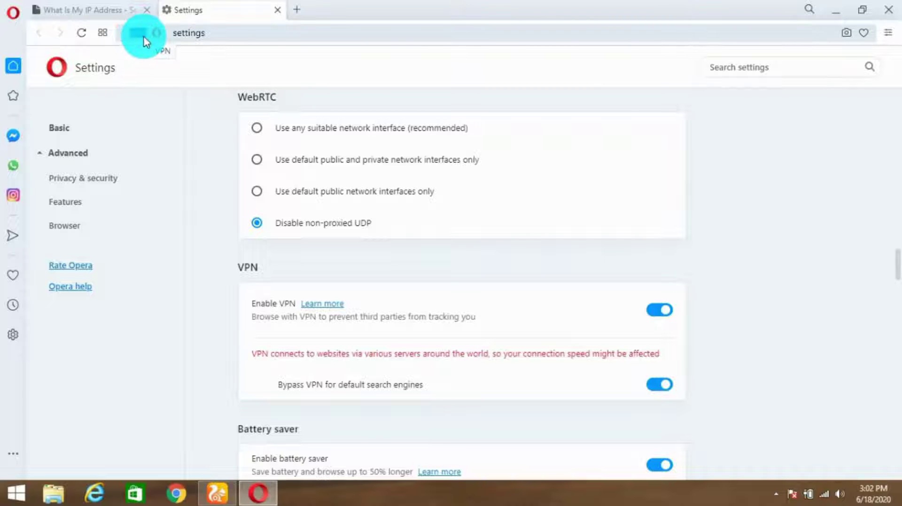
Close the What Is My IP Address page and search for "my ip location" in a new tab.
{"action": "left_click", "coordinate": [115, 13]}
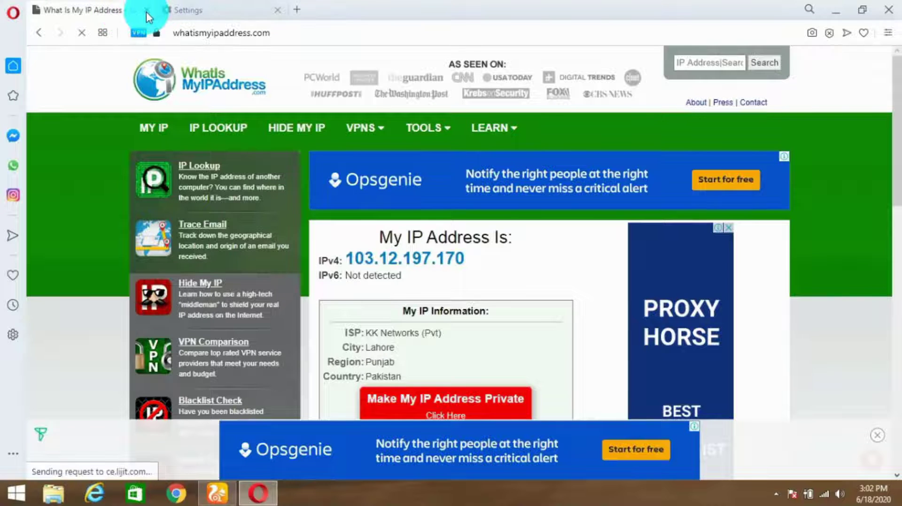
{"action": "left_click", "coordinate": [146, 13]}
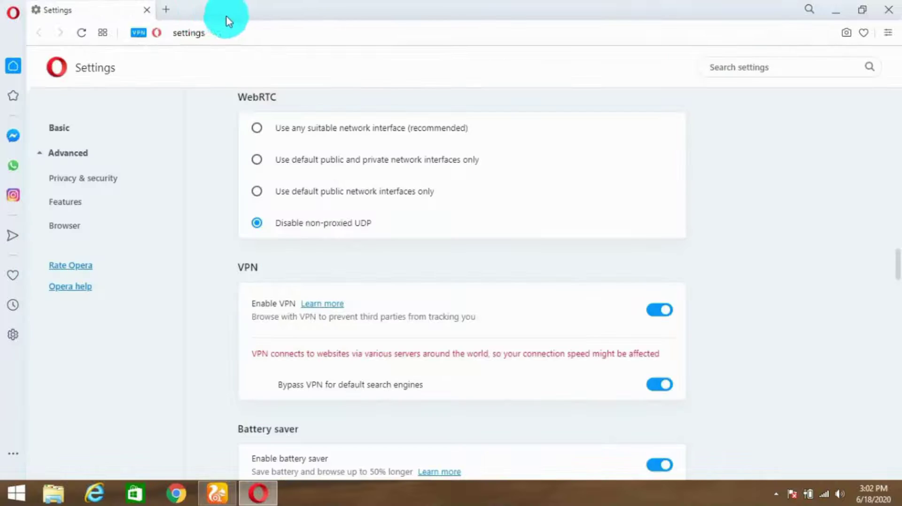
{"action": "left_click", "coordinate": [167, 6]}
{"action": "left_click", "coordinate": [366, 99]}
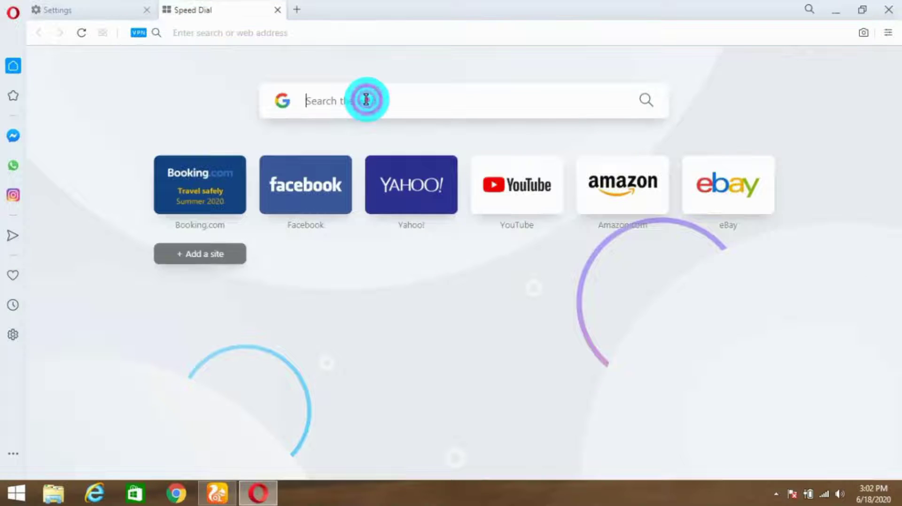
{"action": "type", "text": "ip"}
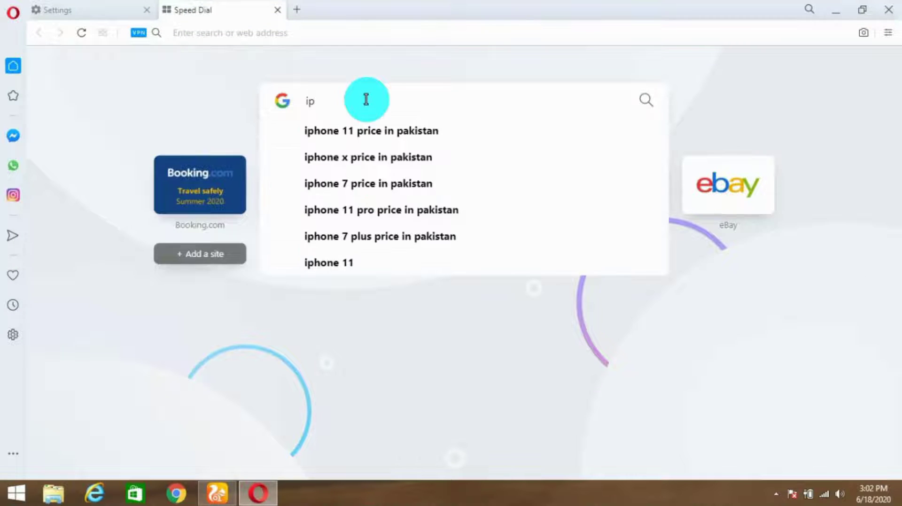
{"action": "key", "text": "Escape"}
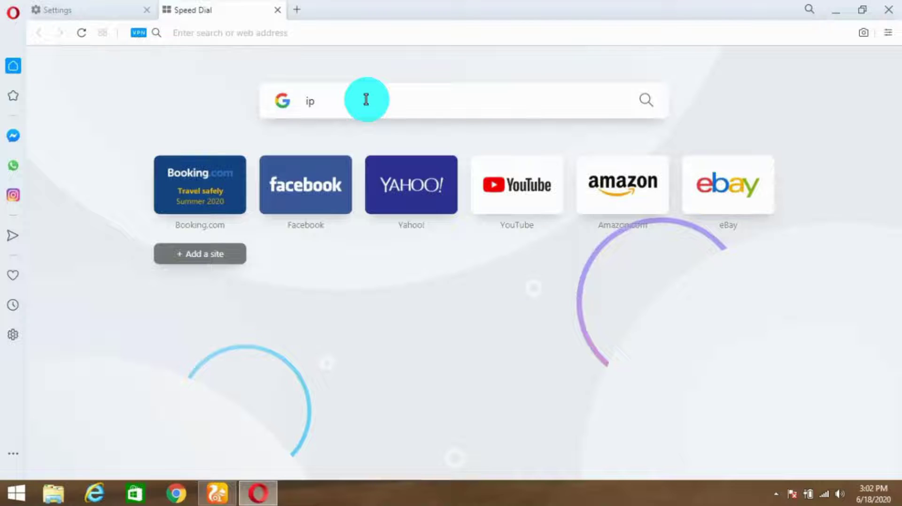
{"action": "double_click", "coordinate": [332, 97]}
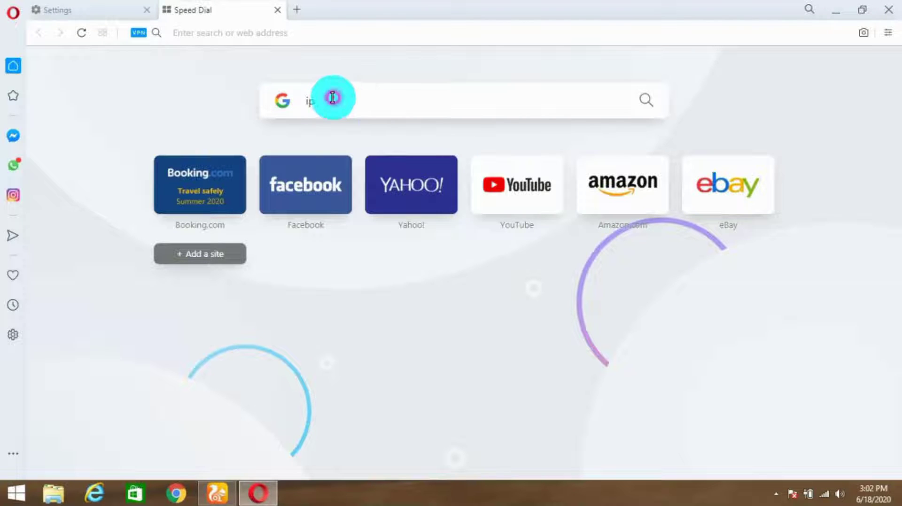
{"action": "key", "text": "BackSpace"}
{"action": "type", "text": "my i"}
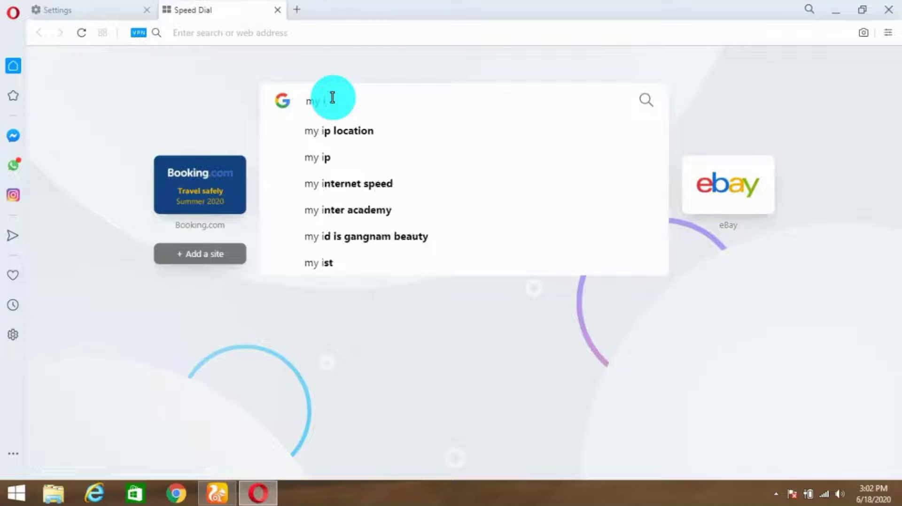
{"action": "left_click", "coordinate": [362, 131]}
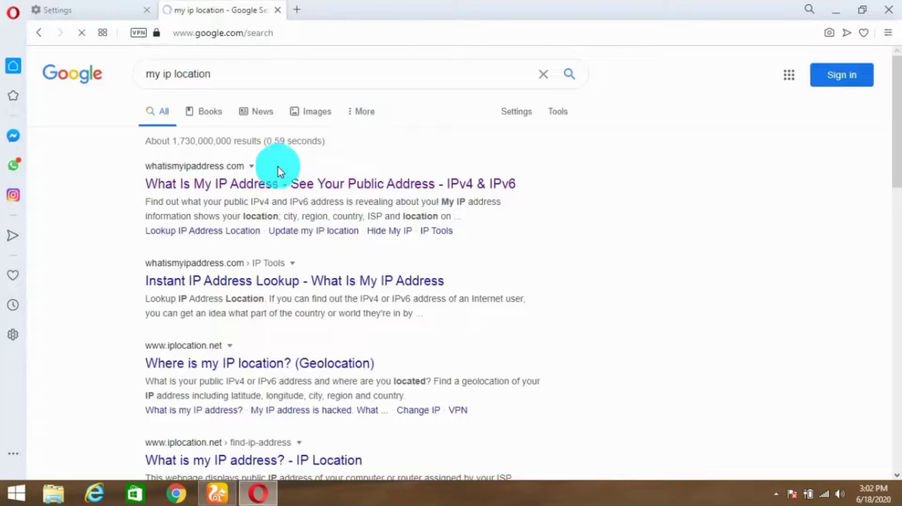
Open the whatismyipaddress.com result to check the IP location and view the VPN's available virtual locations without changing the selection.
{"action": "left_click", "coordinate": [322, 188]}
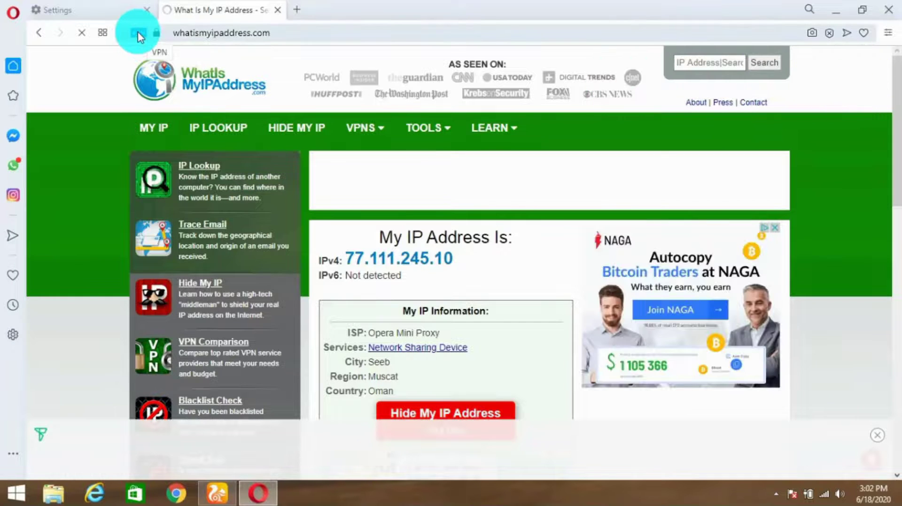
{"action": "left_click", "coordinate": [137, 32]}
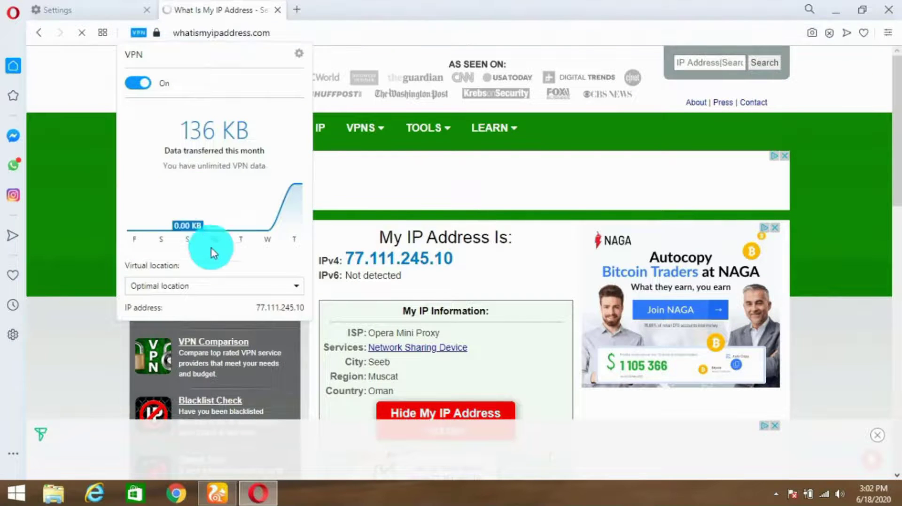
{"action": "left_click", "coordinate": [297, 287]}
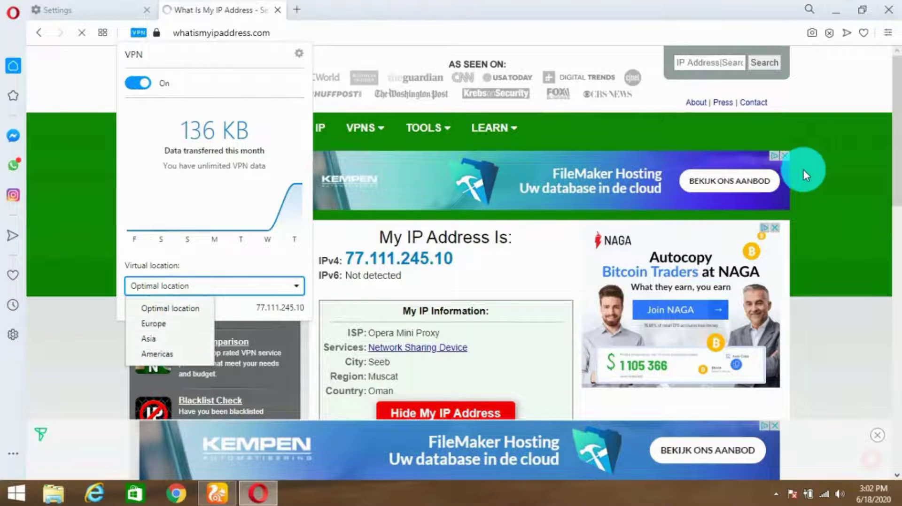
{"action": "left_click", "coordinate": [821, 193]}
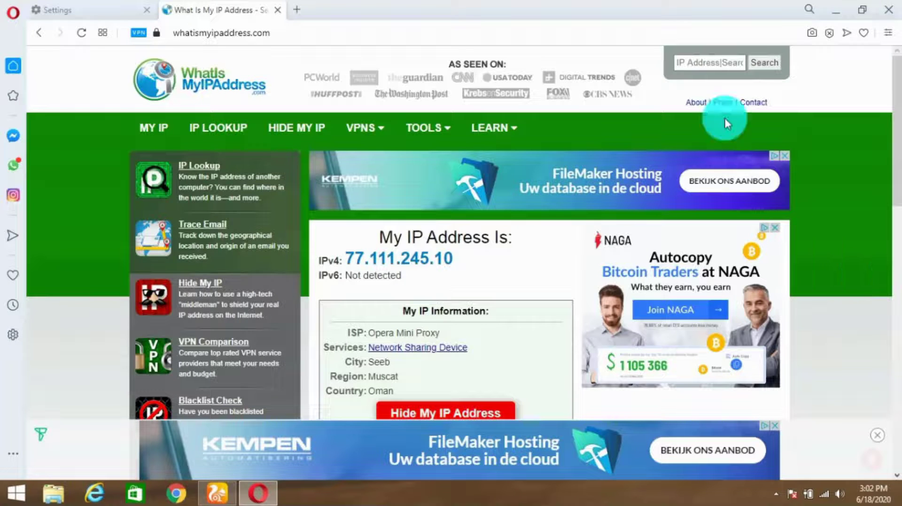
Close the Opera browser window and confirm quitting with both tabs open.
{"action": "left_click", "coordinate": [888, 8]}
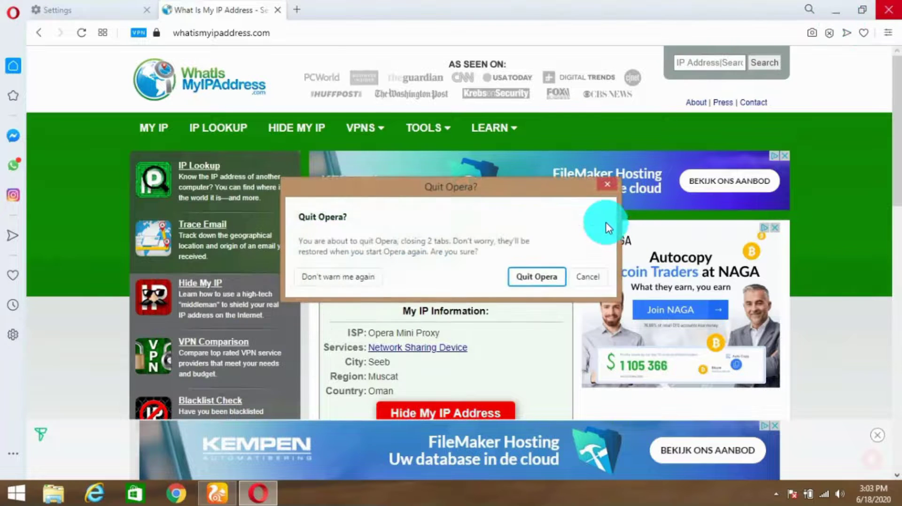
{"action": "left_click", "coordinate": [528, 272]}
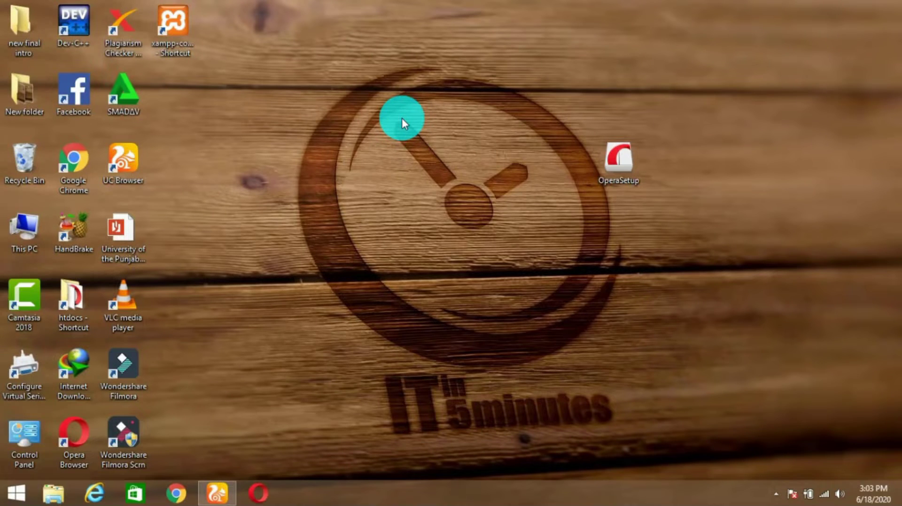
{"action": "left_click", "coordinate": [776, 494]}
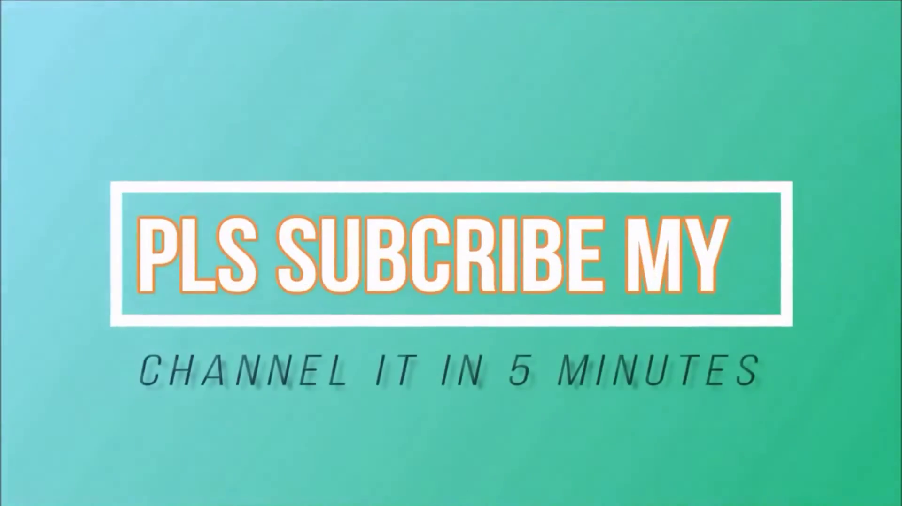